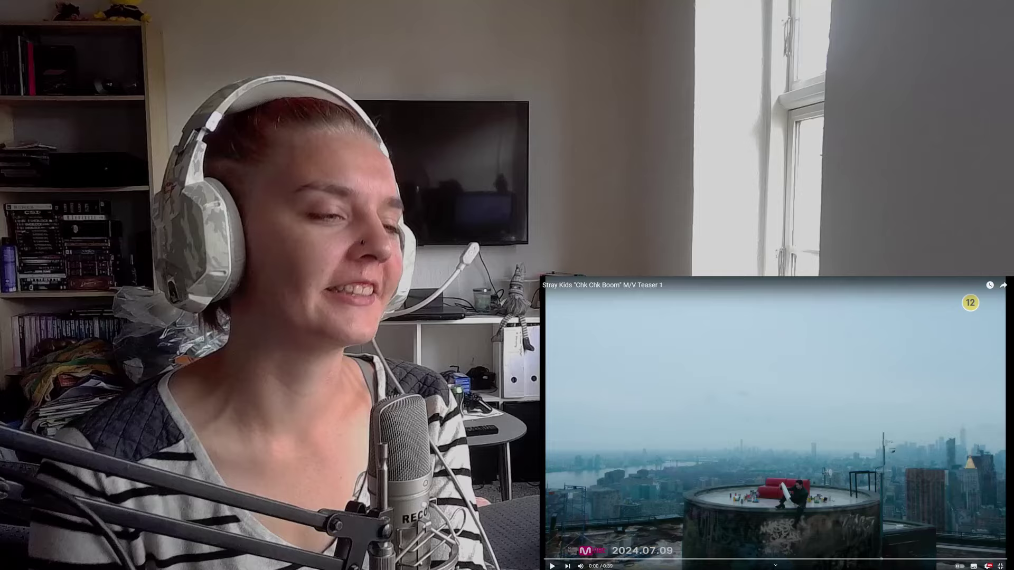
# Play Teaser 1 with the space key, pausing and resuming until its 0:39 end screen
pyautogui.press('space')
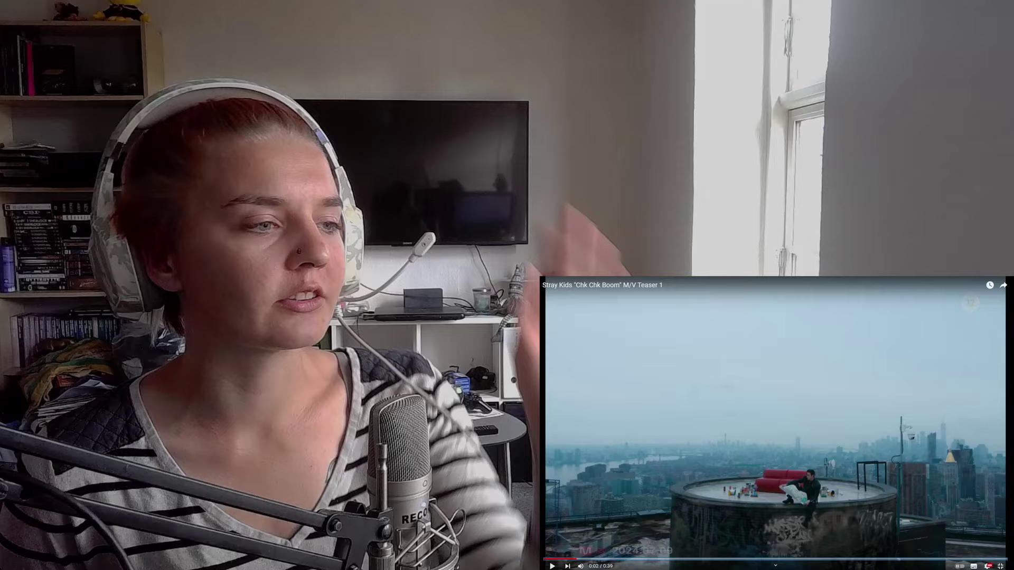
pyautogui.press('space')
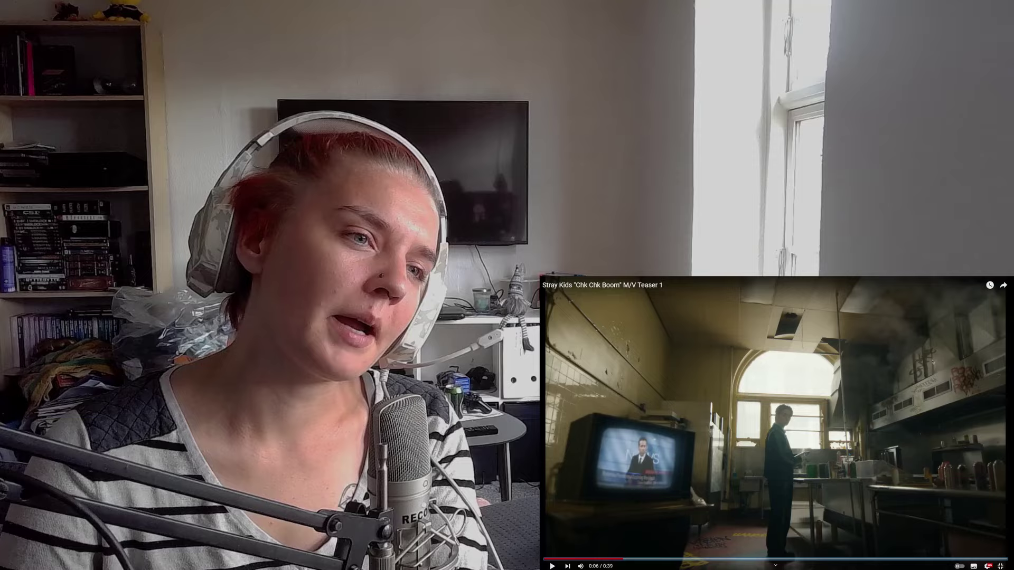
pyautogui.press('space')
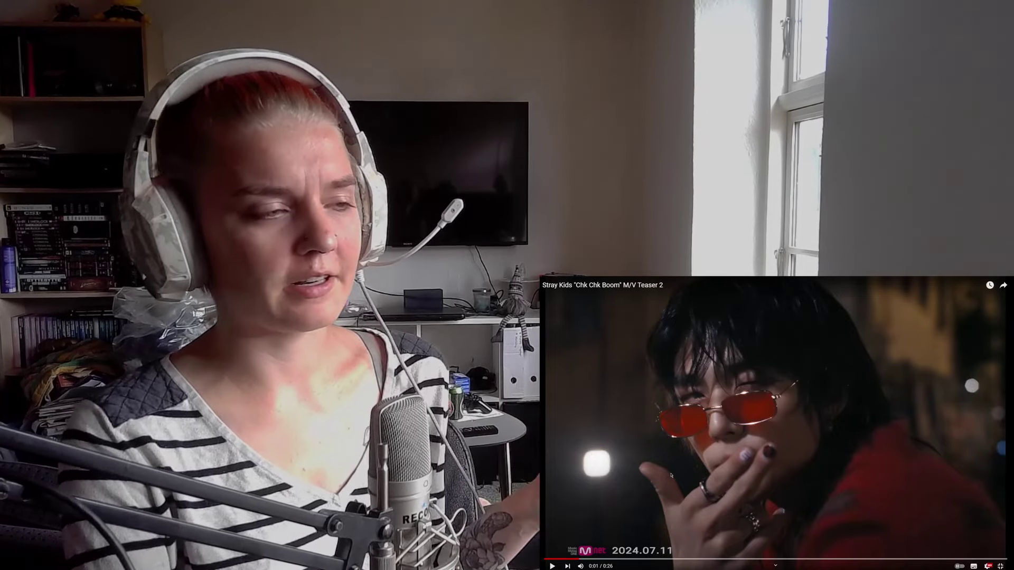
# Rewind Teaser 2 to 0:00 and play it through to 0:26
pyautogui.press('Left')
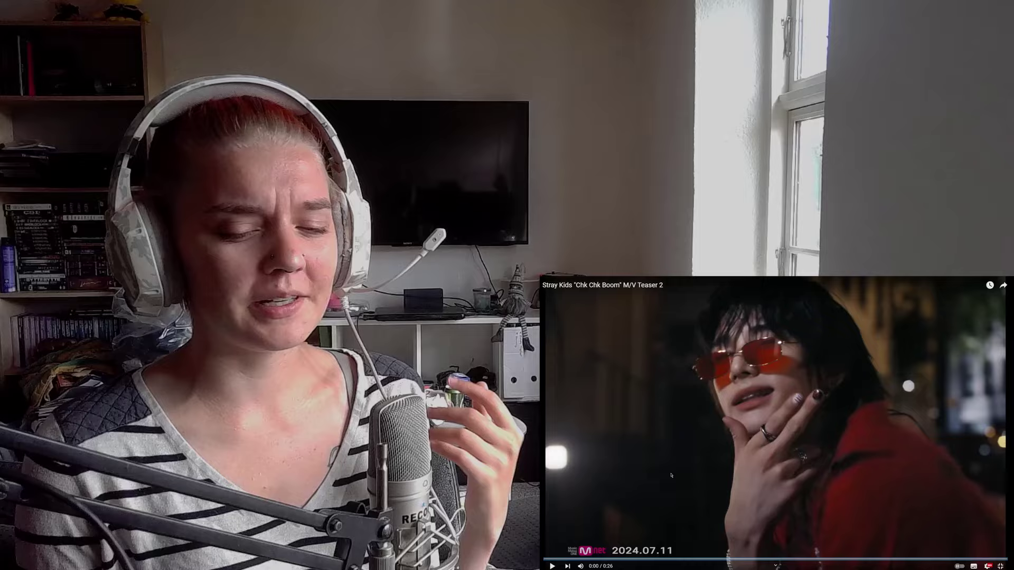
pyautogui.press('space')
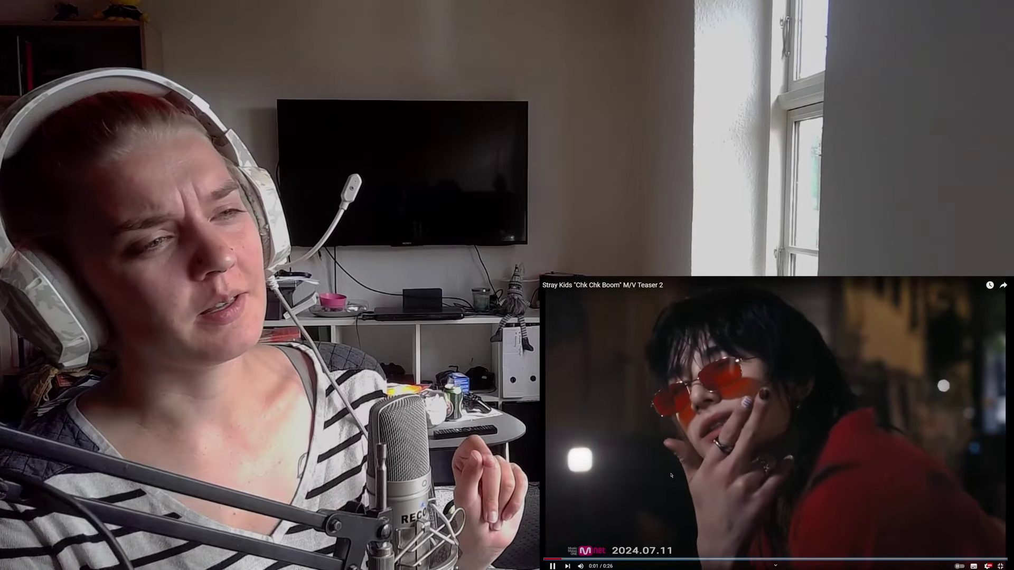